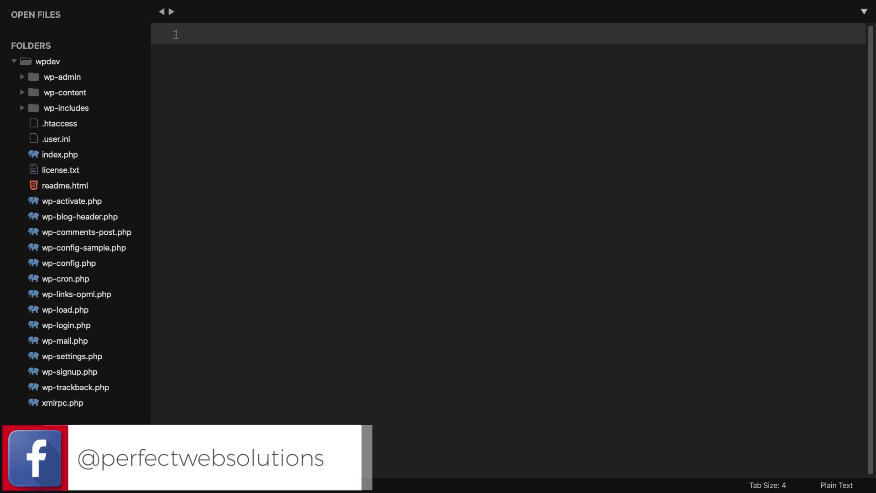
Find and run the Package Control: Install Package command from the command palette
{"action": "mouse_move", "coordinate": [210, 3]}
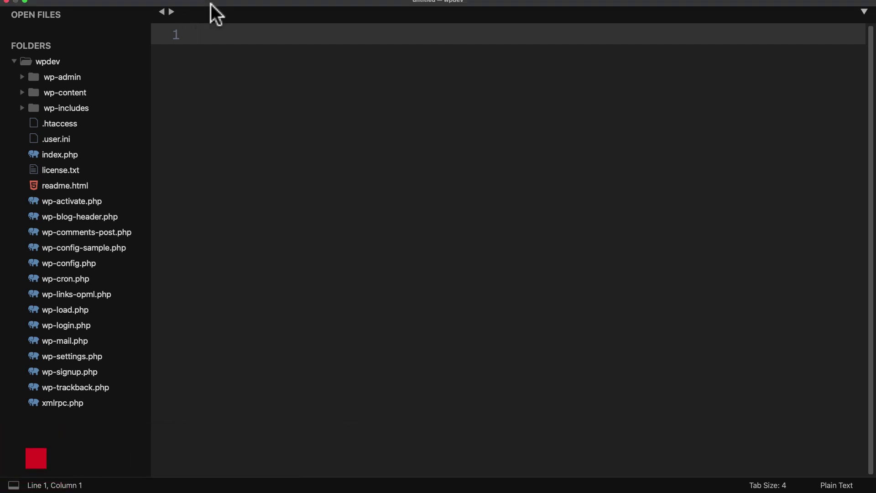
{"action": "left_click", "coordinate": [240, 6]}
{"action": "left_click", "coordinate": [233, 4]}
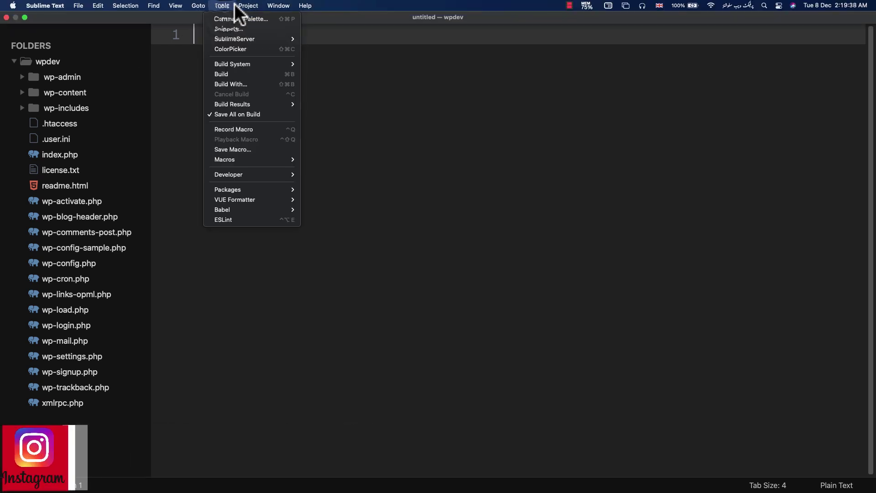
{"action": "left_click", "coordinate": [224, 18]}
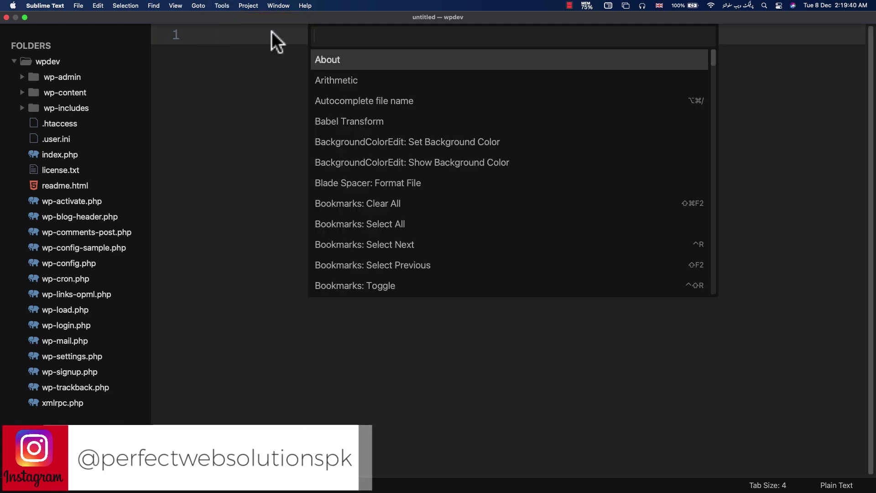
{"action": "type", "text": "insa"}
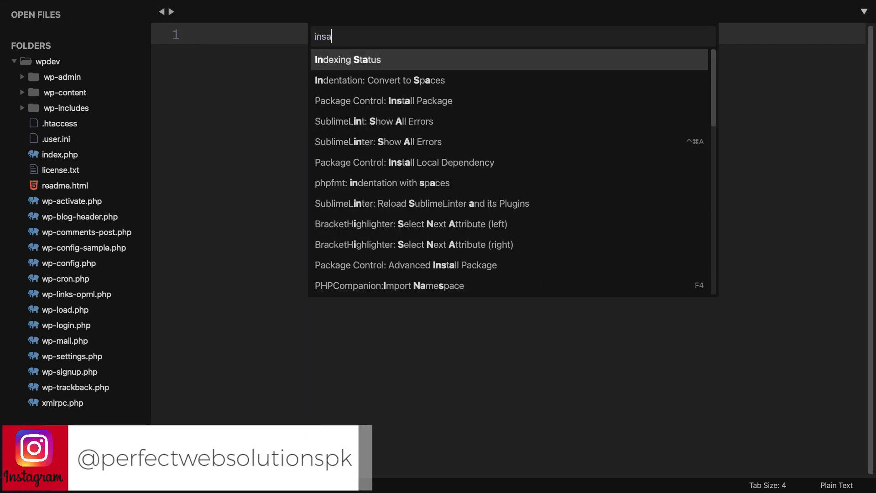
{"action": "key", "text": "BackSpace"}
{"action": "type", "text": "tall"}
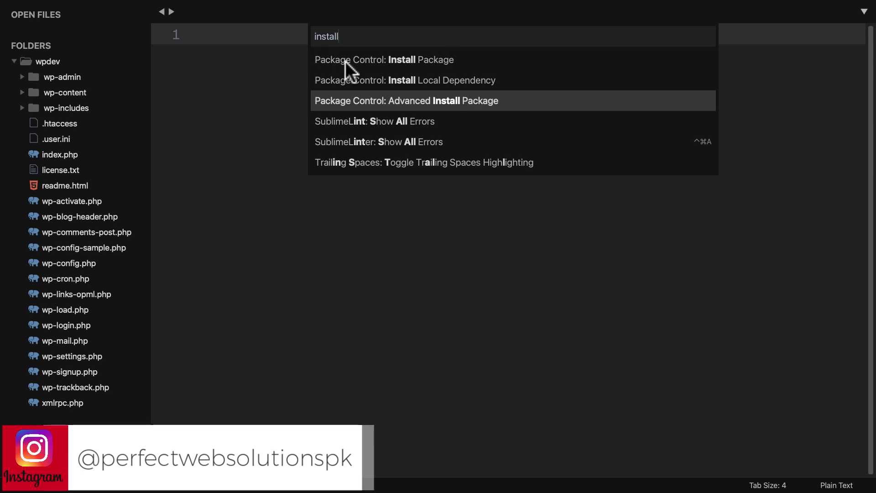
{"action": "left_click", "coordinate": [407, 59]}
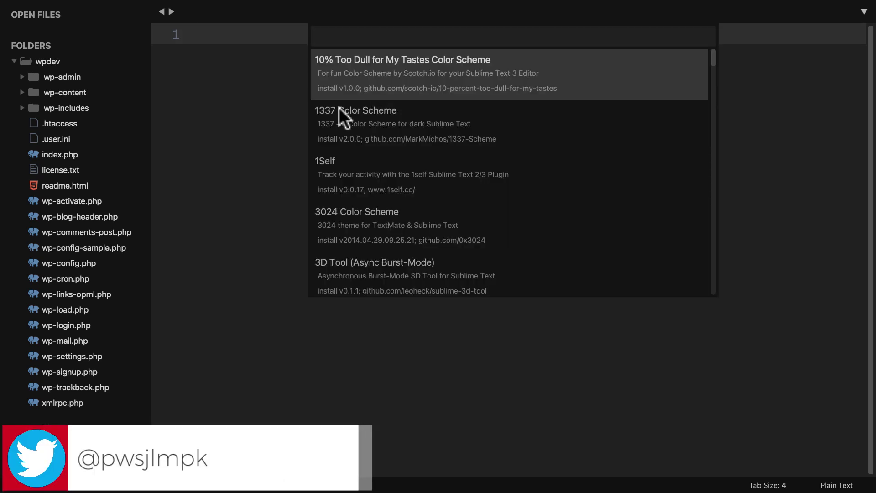
Look through the list of installable packages and dismiss it without installing anything
{"action": "scroll", "coordinate": [356, 163], "scroll_direction": "down", "scroll_amount": 10}
{"action": "scroll", "coordinate": [356, 163], "scroll_direction": "up", "scroll_amount": 10}
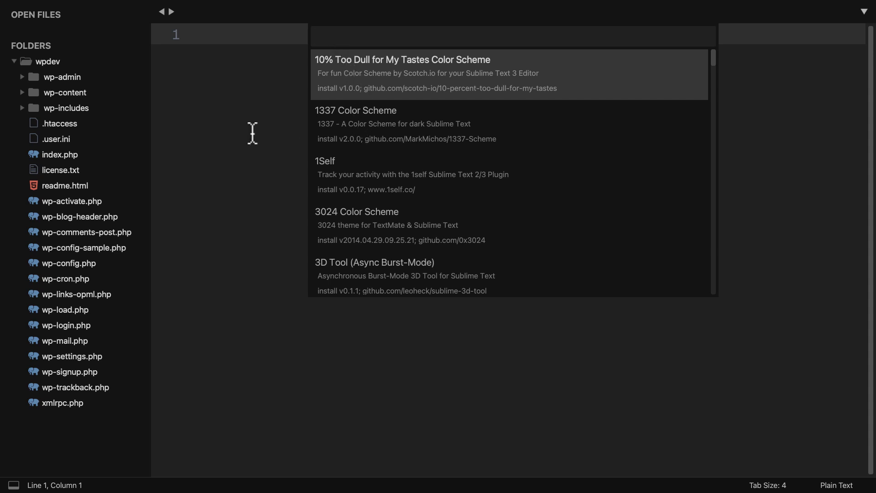
{"action": "key", "text": "Escape"}
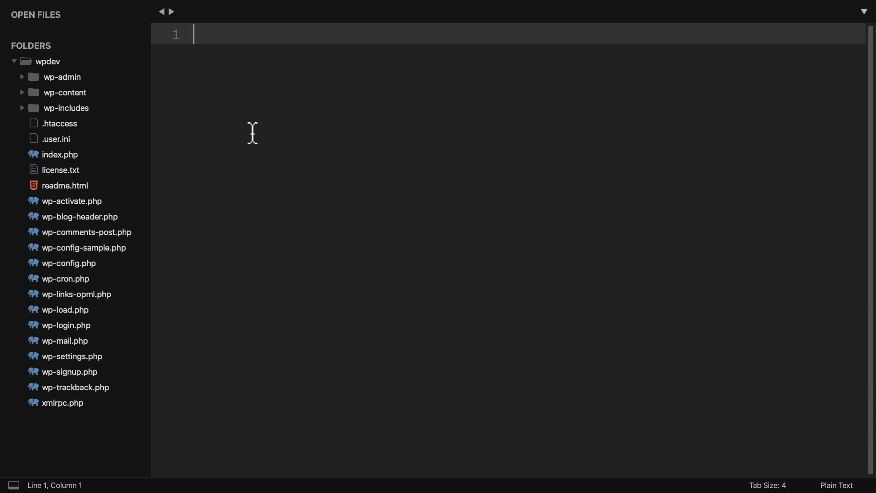
Browse to Sublime Text's Packages folder in Finder and expand the window to full screen
{"action": "left_click", "coordinate": [51, 4]}
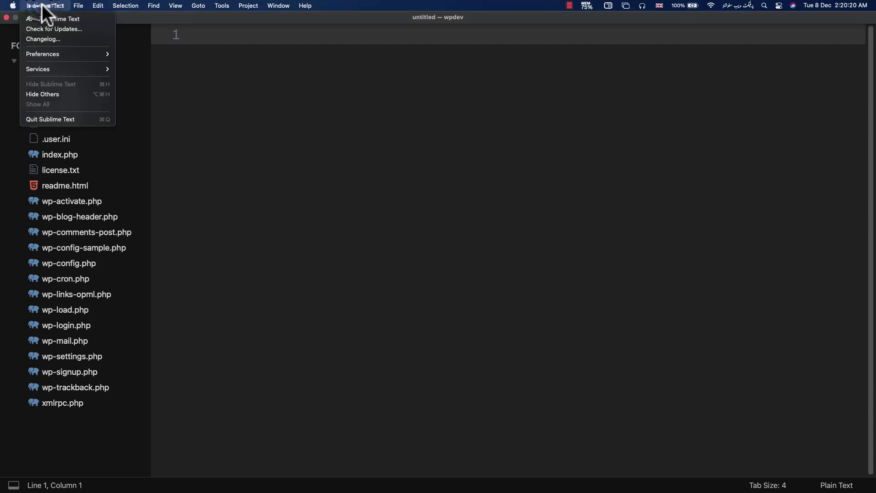
{"action": "mouse_move", "coordinate": [52, 52]}
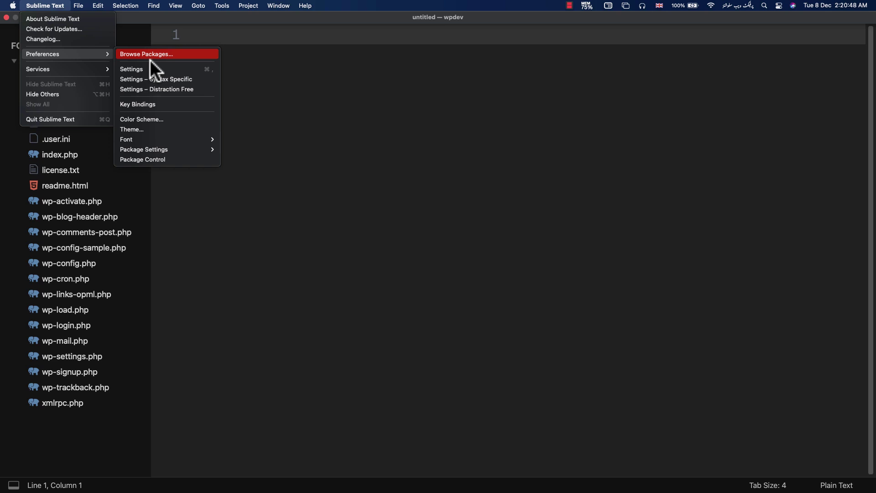
{"action": "left_click", "coordinate": [164, 53]}
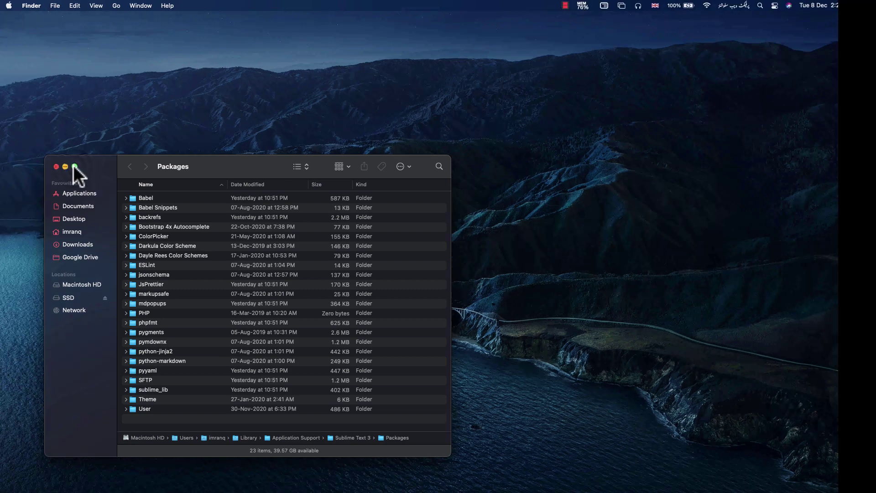
{"action": "left_click", "coordinate": [75, 166]}
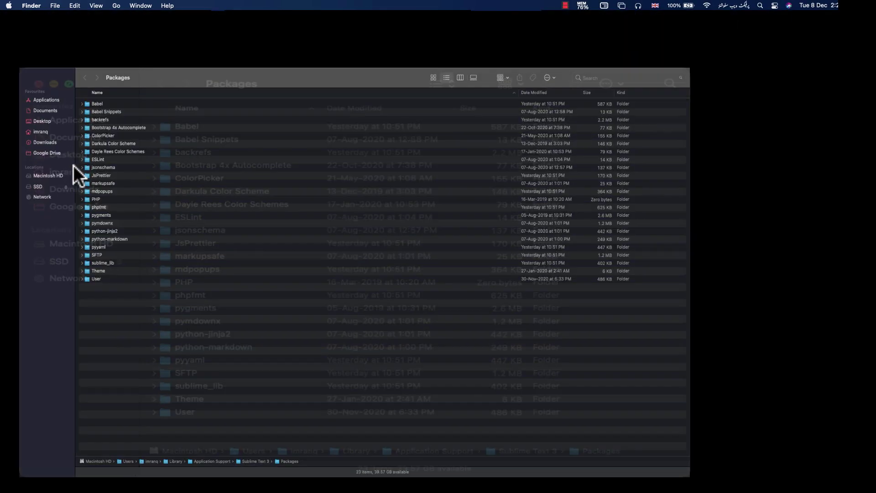
Go up to the Sublime Text 3 folder and open Installed Packages
{"action": "left_click", "coordinate": [302, 473]}
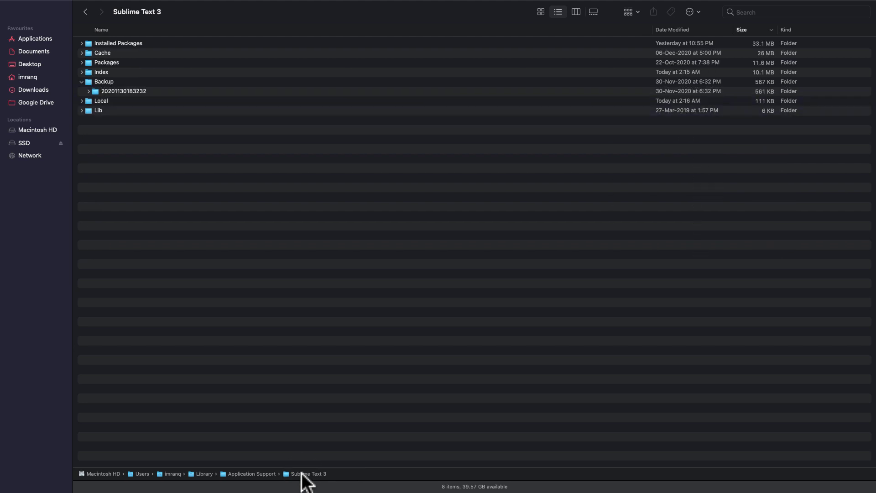
{"action": "left_click", "coordinate": [122, 42]}
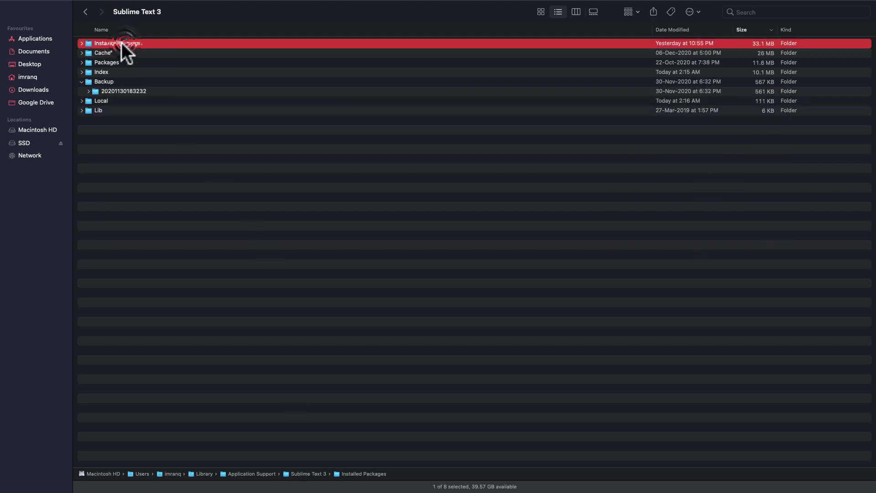
{"action": "double_click", "coordinate": [124, 42]}
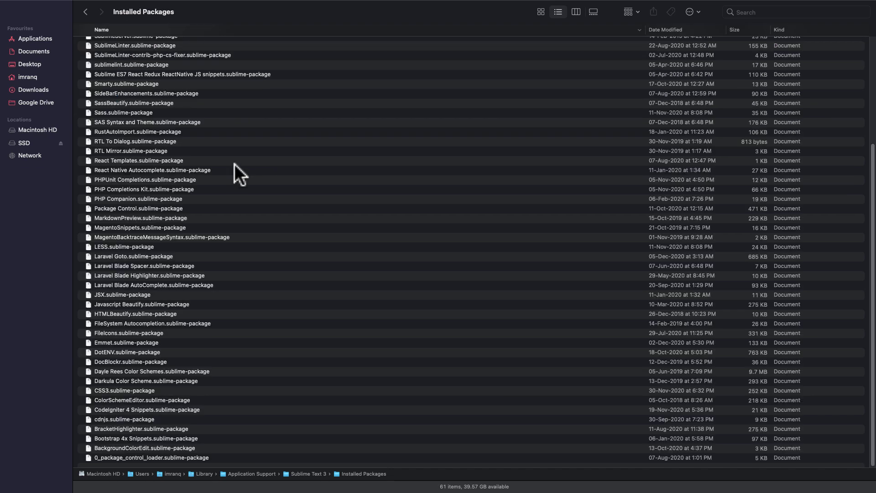
Sort the installed packages by size and locate the Package Control.sublime-package file
{"action": "scroll", "coordinate": [234, 163], "scroll_direction": "up", "scroll_amount": 5}
{"action": "left_click", "coordinate": [739, 29]}
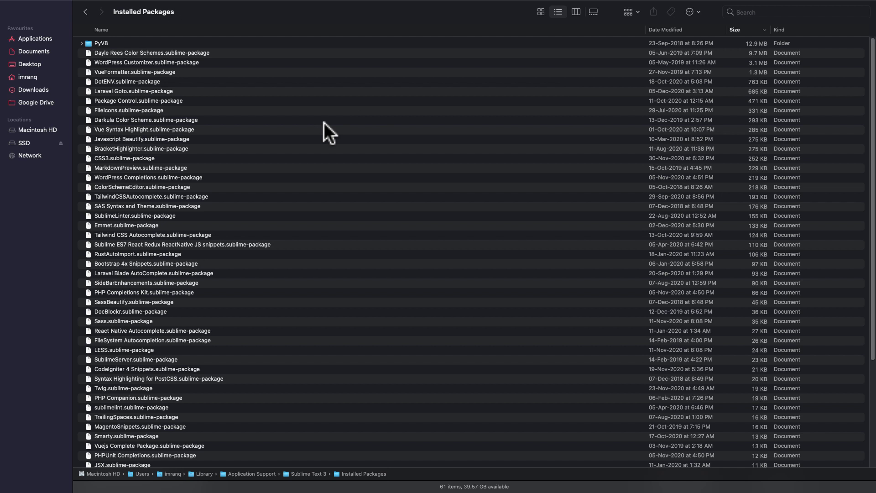
{"action": "scroll", "coordinate": [324, 122], "scroll_direction": "down", "scroll_amount": 2}
{"action": "key", "text": "p"}
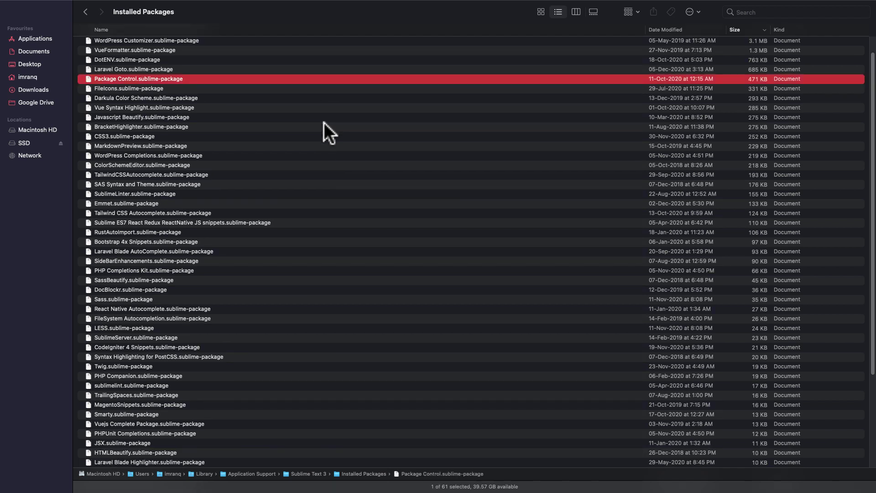
{"action": "key", "text": "d"}
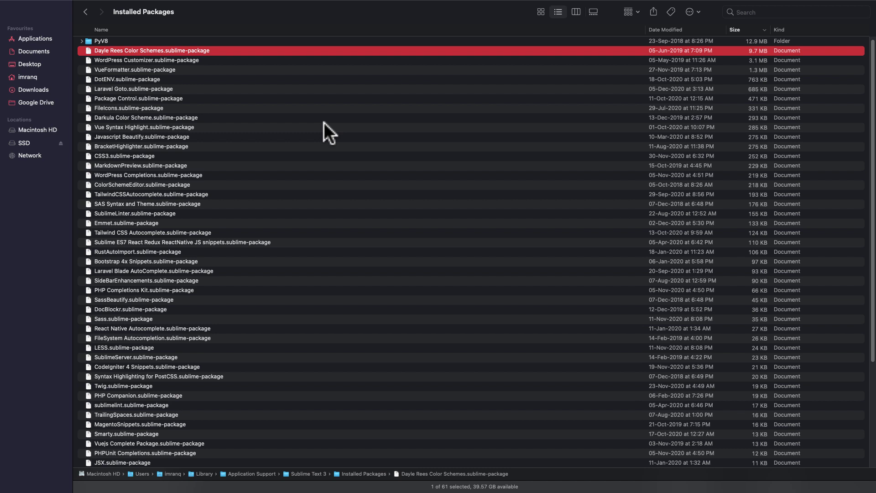
{"action": "key", "text": "p"}
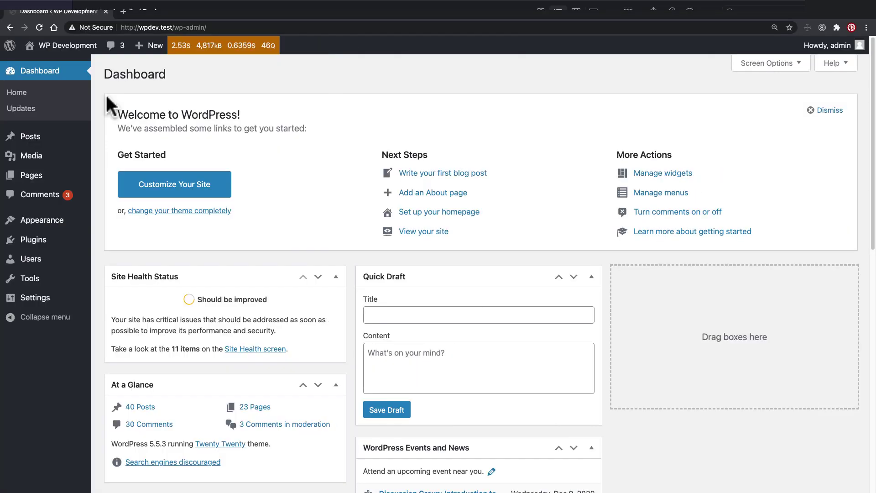
Open the packagecontrol.io website in Chrome
{"action": "left_click", "coordinate": [151, 25]}
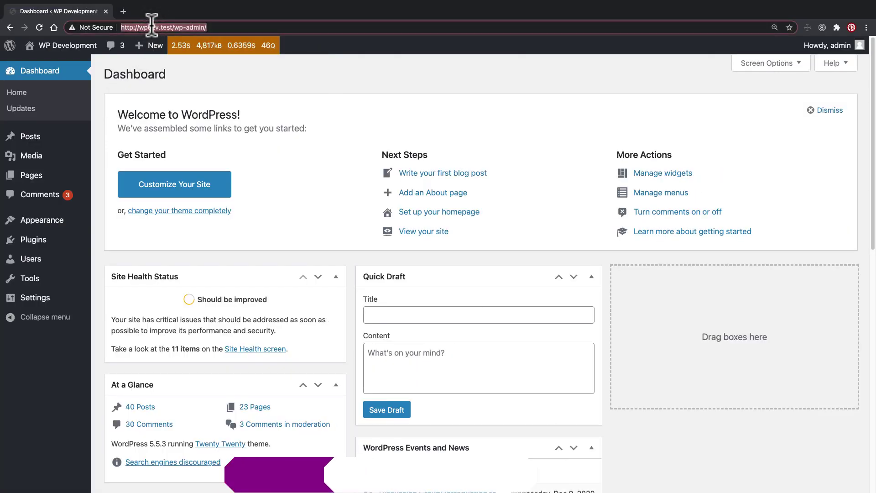
{"action": "type", "text": "packcontro"}
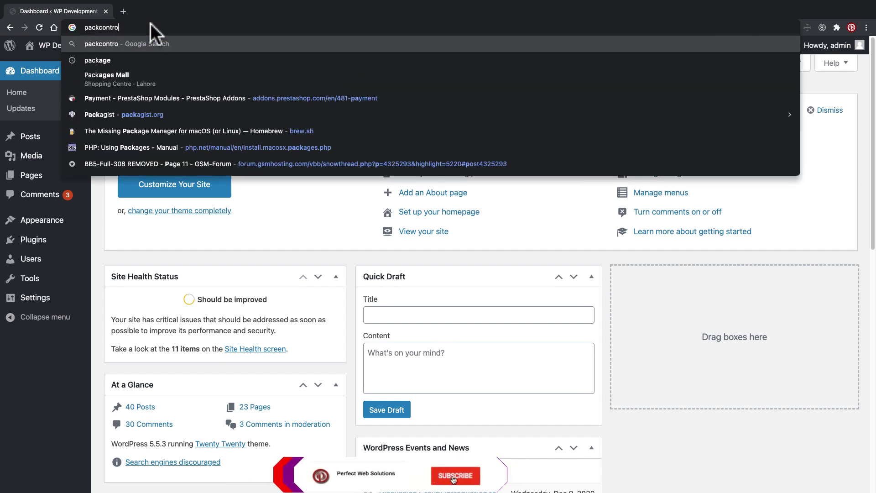
{"action": "key", "text": "BackSpace"}
{"action": "key", "text": "BackSpace"}
{"action": "key", "text": "BackSpace"}
{"action": "key", "text": "BackSpace"}
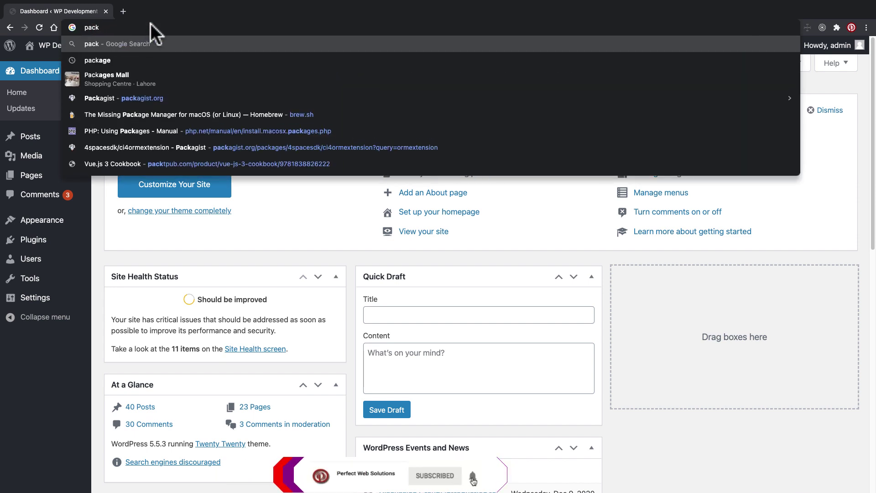
{"action": "type", "text": "agec"}
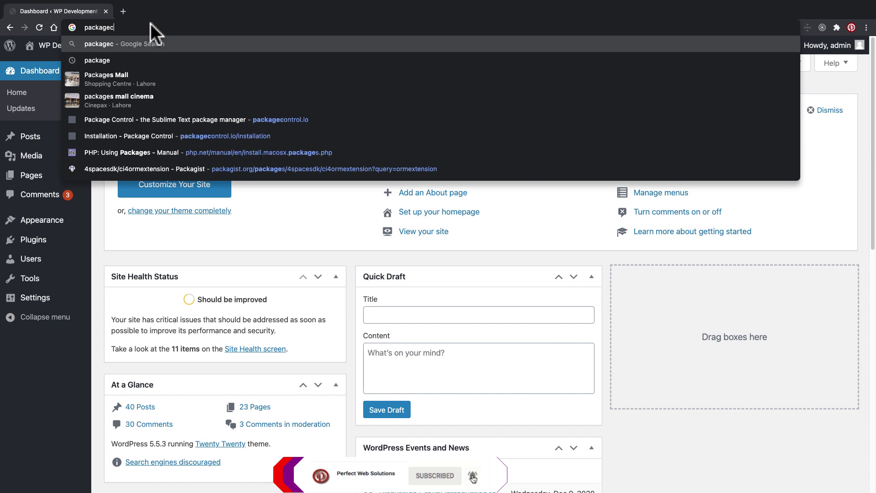
{"action": "type", "text": "ontro.io"}
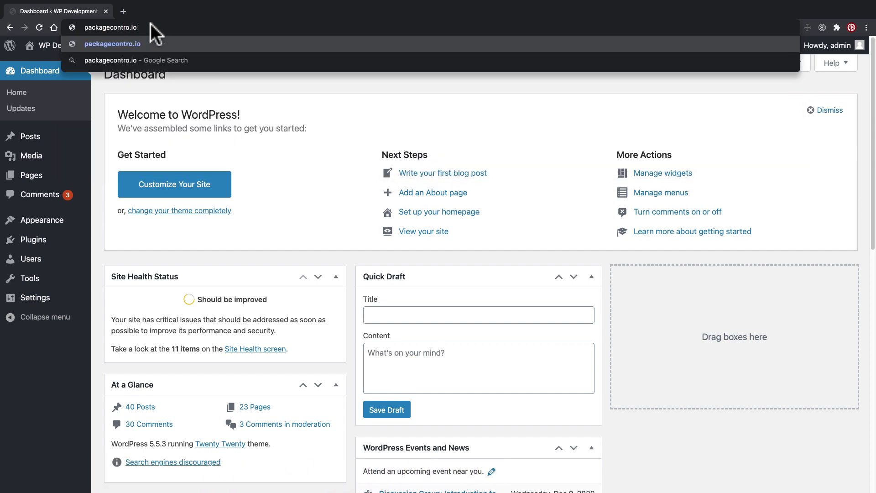
{"action": "key", "text": "Return"}
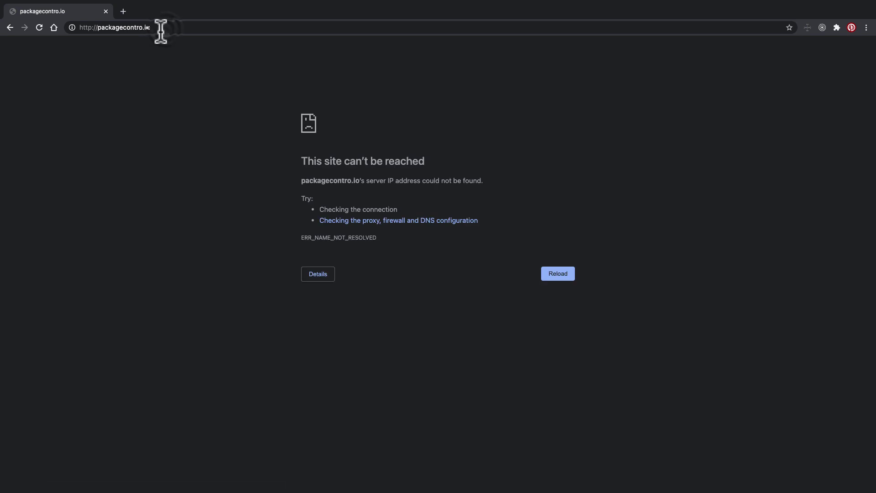
{"action": "left_click", "coordinate": [160, 28]}
{"action": "left_click", "coordinate": [164, 28]}
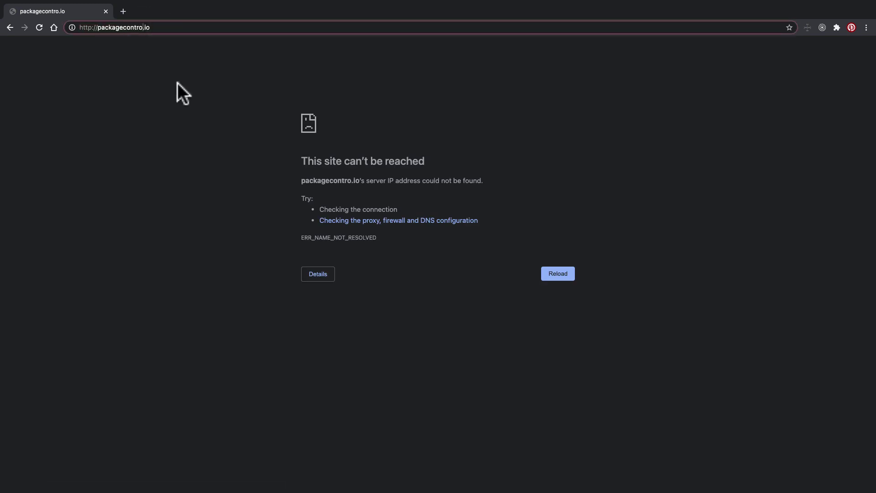
{"action": "type", "text": "l"}
{"action": "key", "text": "Return"}
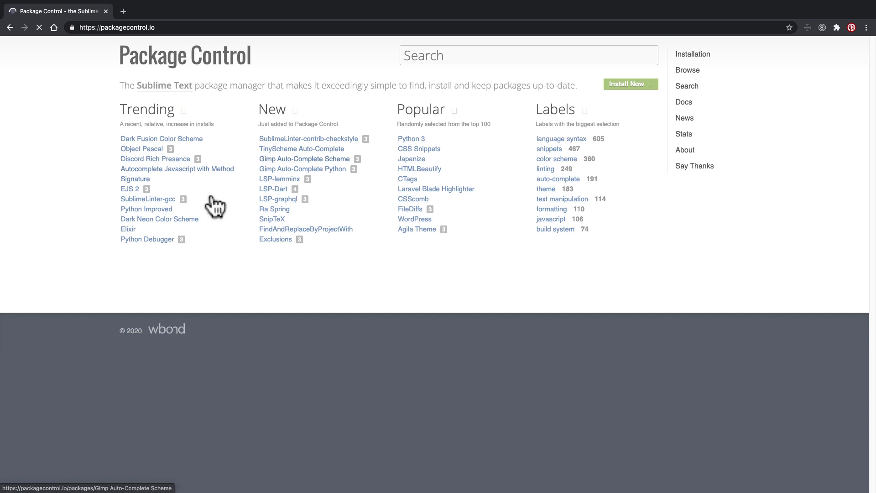
Open the site's Installation page and examine the Command Palette and Manual instructions, including the Browse Packages and Installed Packages steps
{"action": "left_click", "coordinate": [697, 55]}
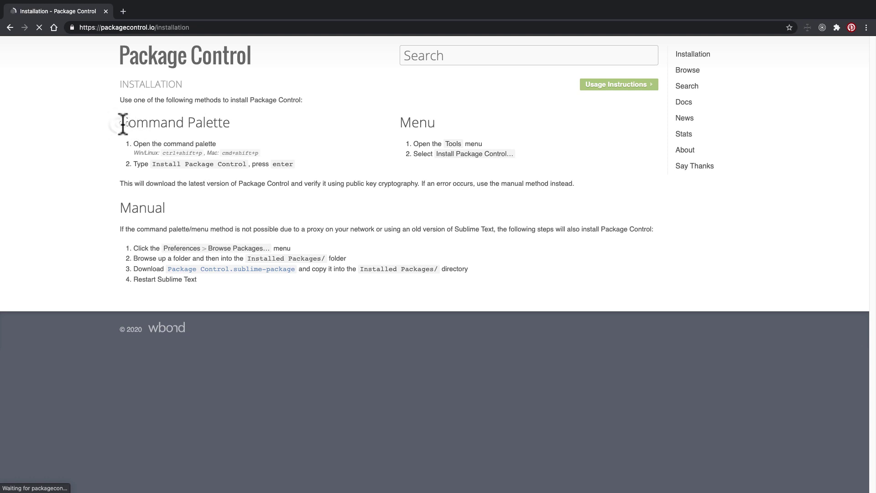
{"action": "left_click_drag", "start_coordinate": [120, 122], "coordinate": [225, 130]}
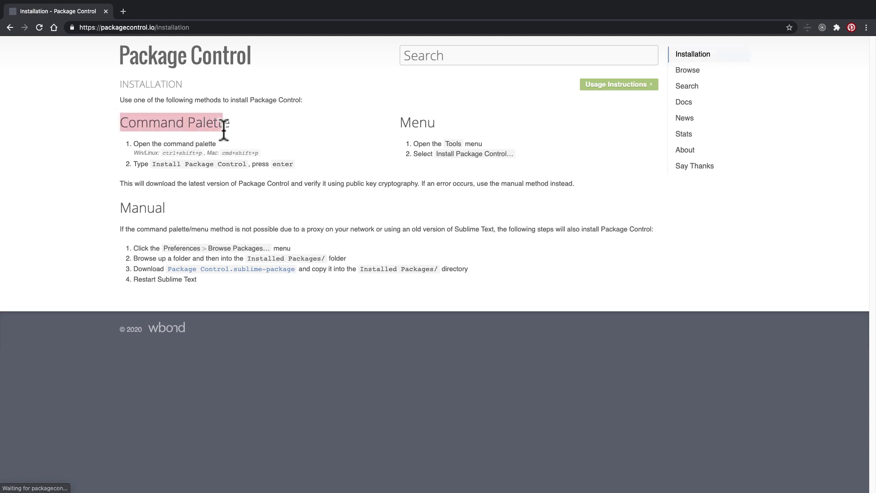
{"action": "left_click", "coordinate": [120, 213]}
{"action": "left_click_drag", "start_coordinate": [121, 212], "coordinate": [182, 215]}
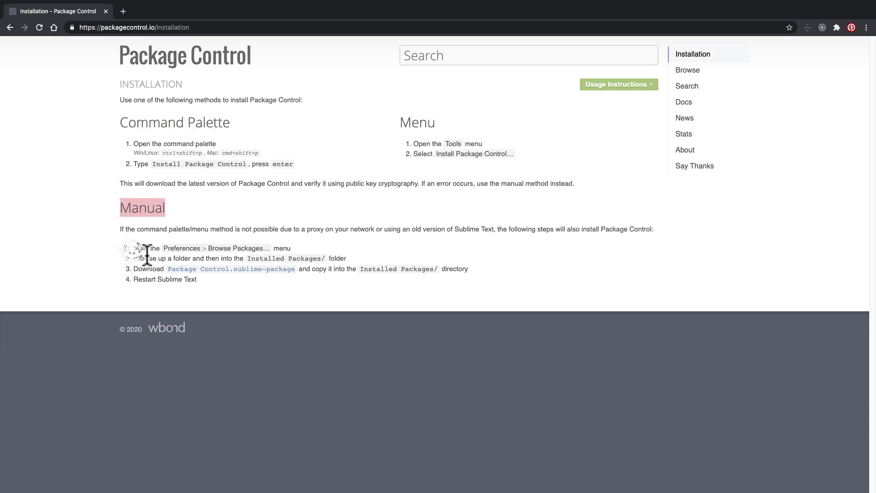
{"action": "left_click", "coordinate": [132, 251]}
{"action": "left_click_drag", "start_coordinate": [132, 249], "coordinate": [198, 249]}
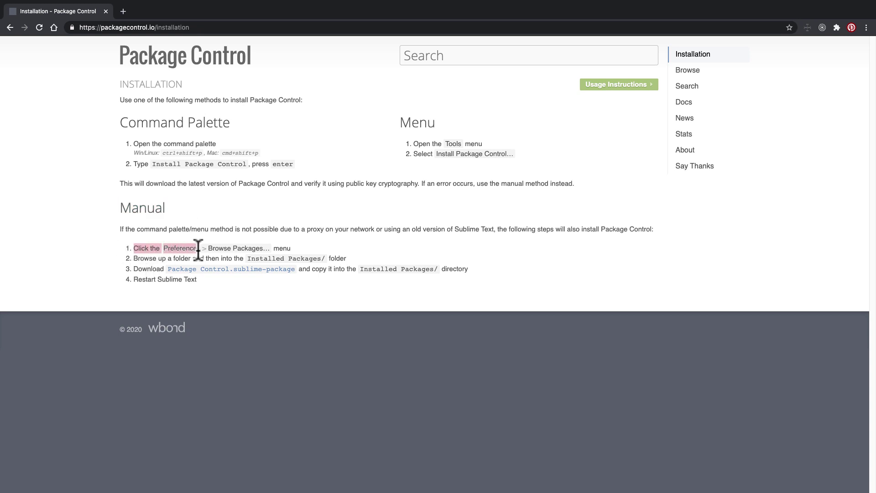
{"action": "left_click_drag", "start_coordinate": [198, 249], "coordinate": [263, 250]}
{"action": "left_click_drag", "start_coordinate": [128, 256], "coordinate": [321, 258]}
{"action": "left_click", "coordinate": [259, 258]}
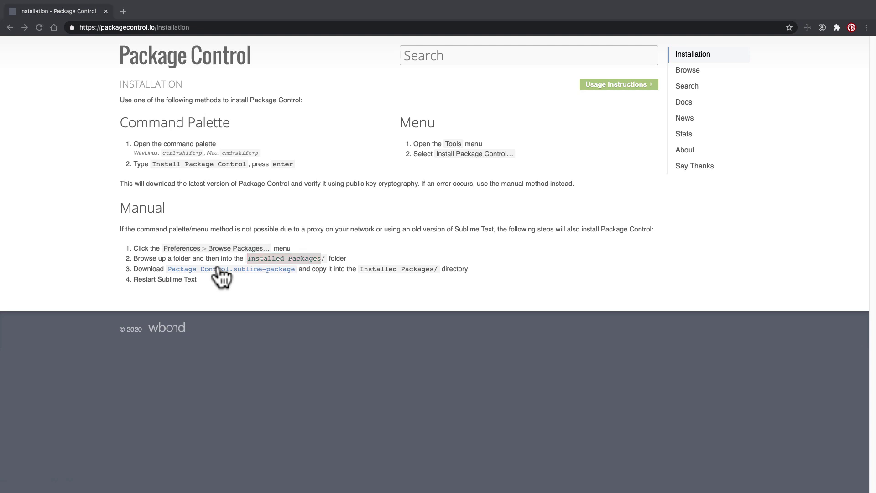
Switch to Sublime Text, open the Package Control command list from Preferences and look through the available commands
{"action": "key", "text": "super+Tab"}
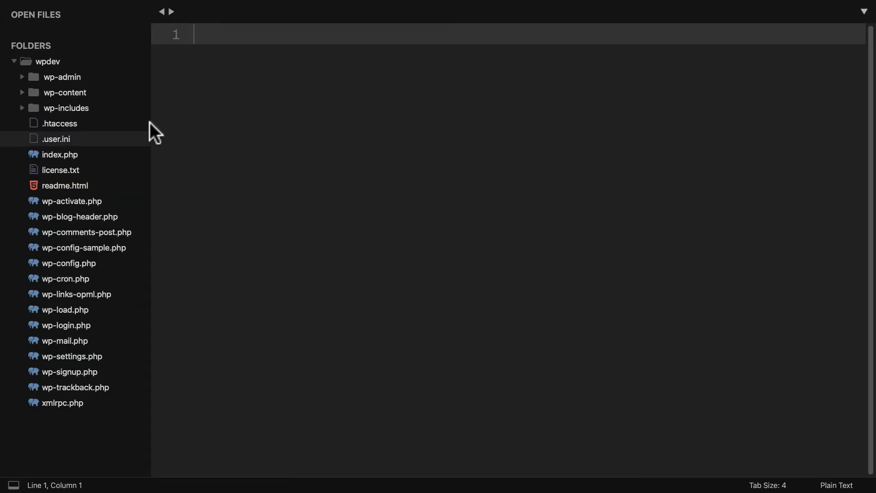
{"action": "mouse_move", "coordinate": [20, 8]}
{"action": "left_click", "coordinate": [46, 6]}
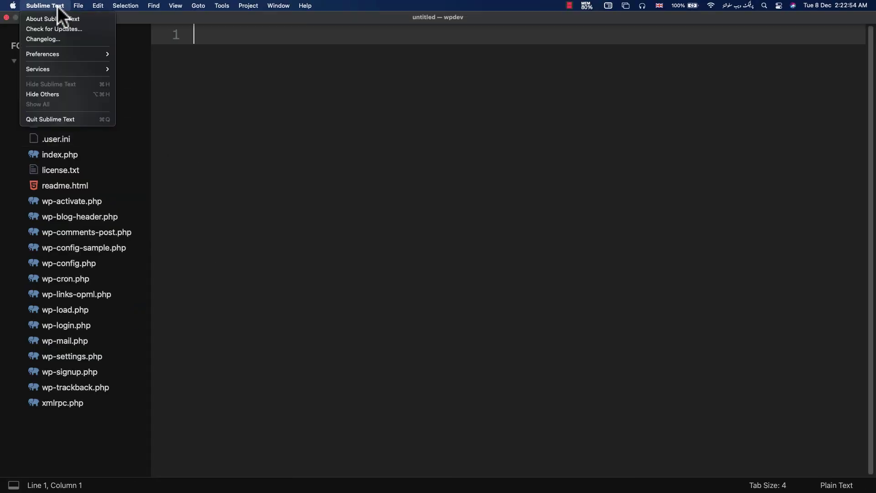
{"action": "mouse_move", "coordinate": [64, 53]}
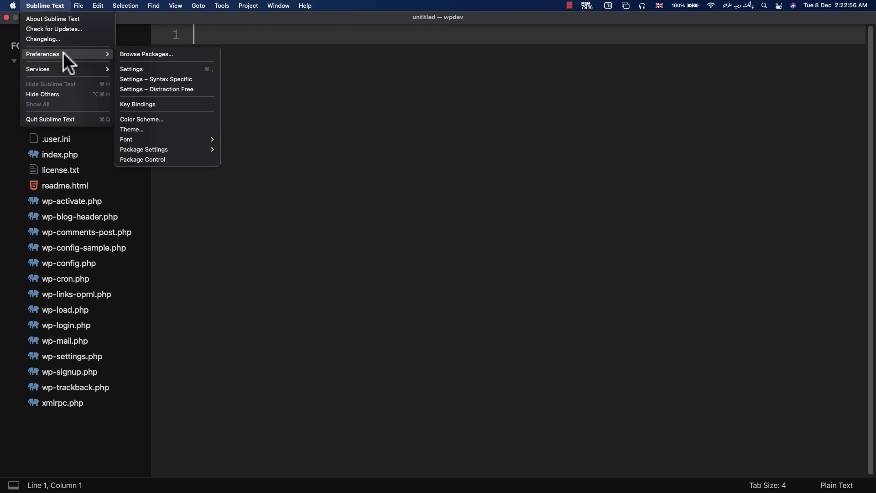
{"action": "left_click", "coordinate": [149, 158]}
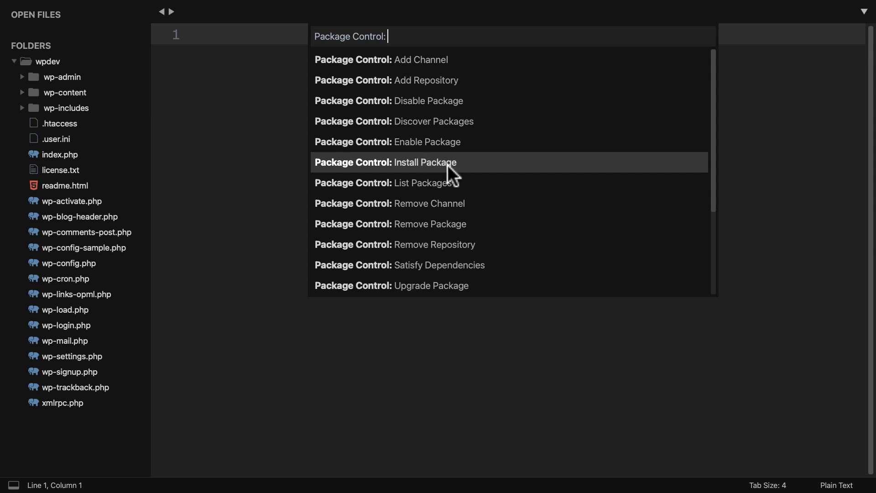
{"action": "scroll", "coordinate": [440, 154], "scroll_direction": "down", "scroll_amount": 3}
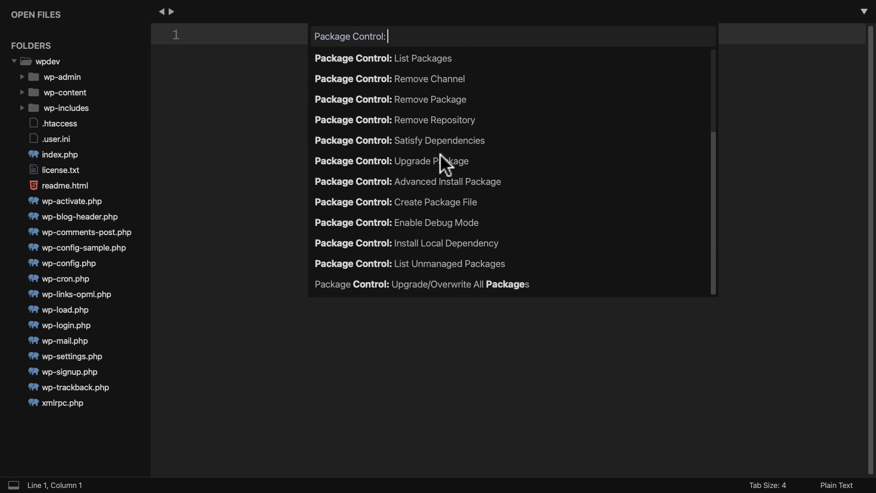
{"action": "scroll", "coordinate": [440, 156], "scroll_direction": "up", "scroll_amount": 3}
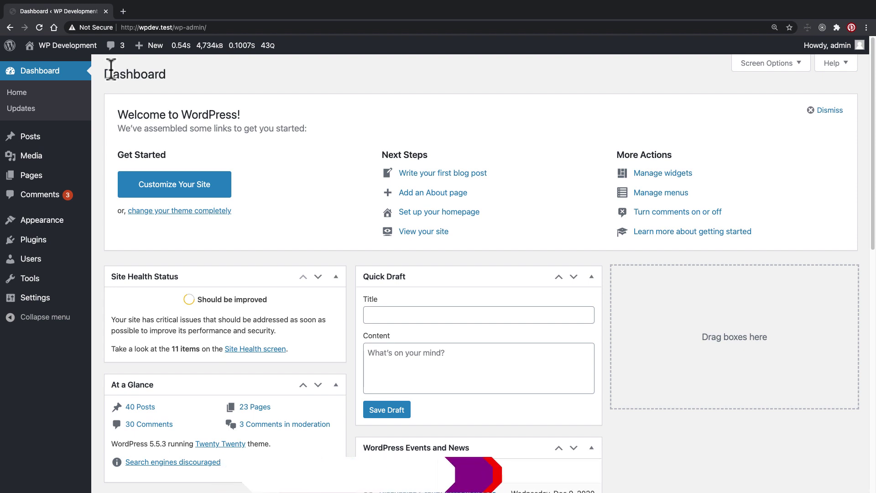
Switch to Chrome and open github.com/understrap/understrap in a new tab
{"action": "mouse_move", "coordinate": [54, 222]}
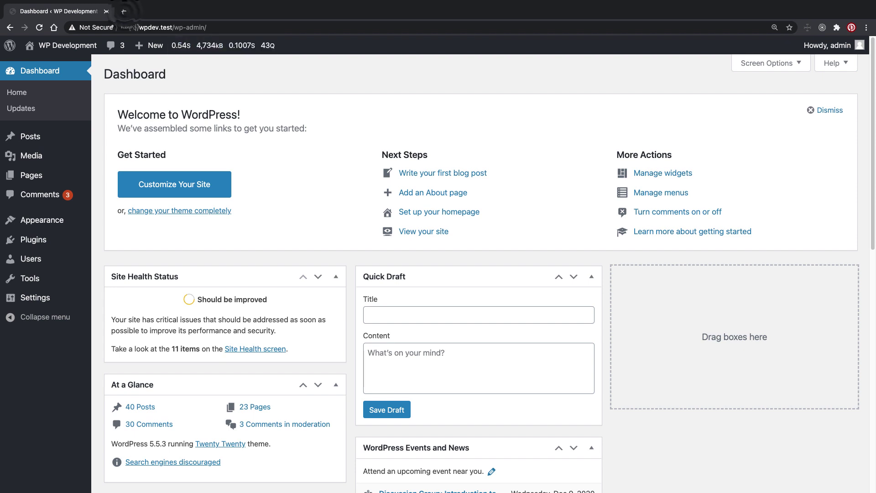
{"action": "left_click", "coordinate": [124, 11]}
{"action": "left_click", "coordinate": [149, 23]}
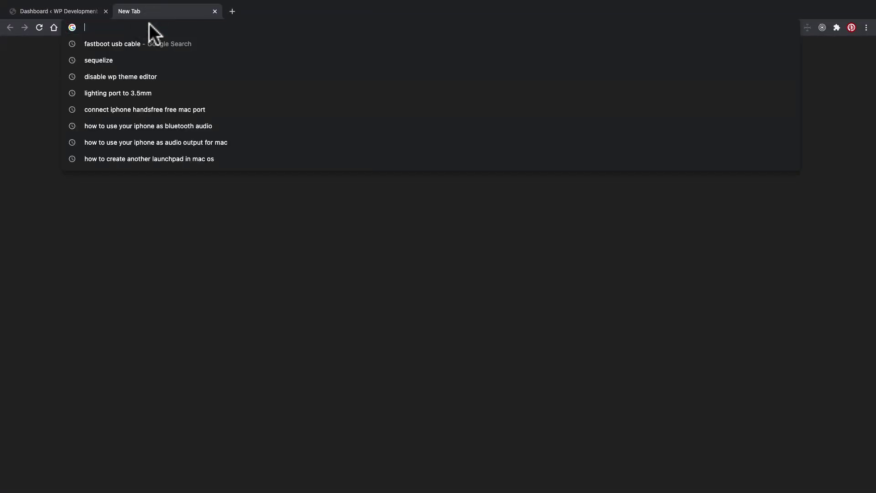
{"action": "type", "text": "g"}
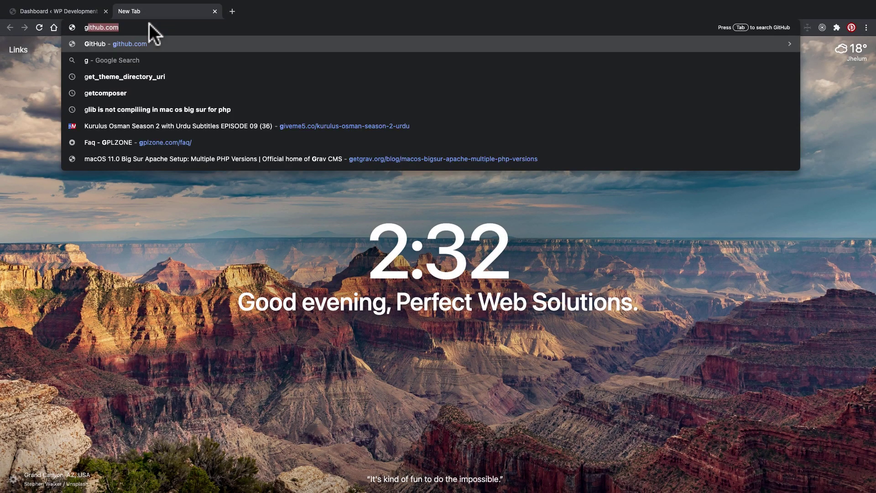
{"action": "type", "text": "ithub.com/un"}
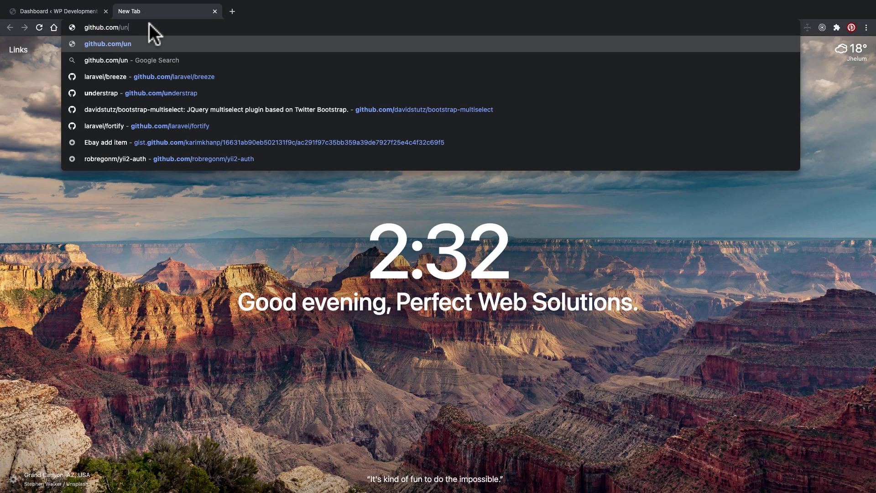
{"action": "type", "text": "derstrap/understrap"}
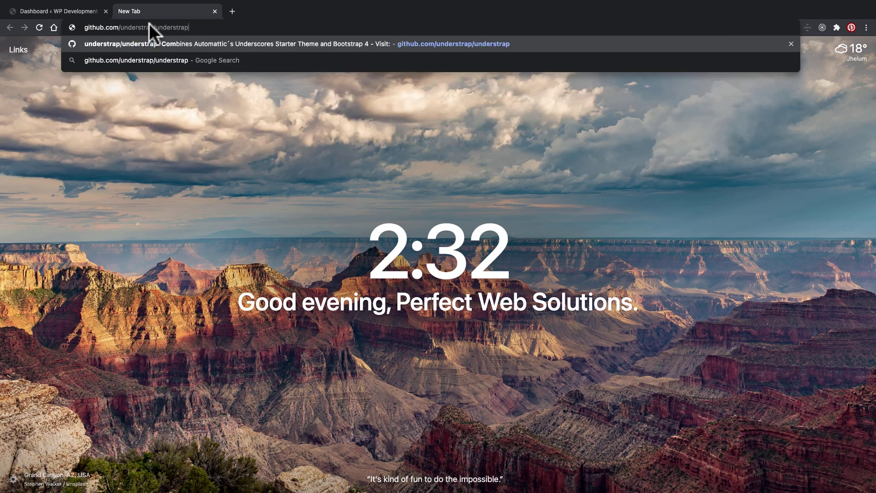
{"action": "key", "text": "Return"}
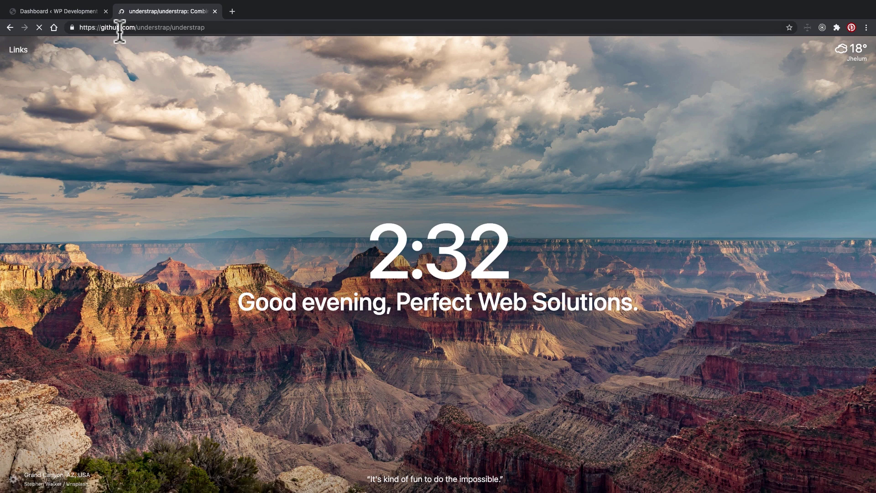
Check the UnderStrap repository's code options for the ZIP download, then close them
{"action": "scroll", "coordinate": [118, 29], "scroll_direction": "down", "scroll_amount": 3}
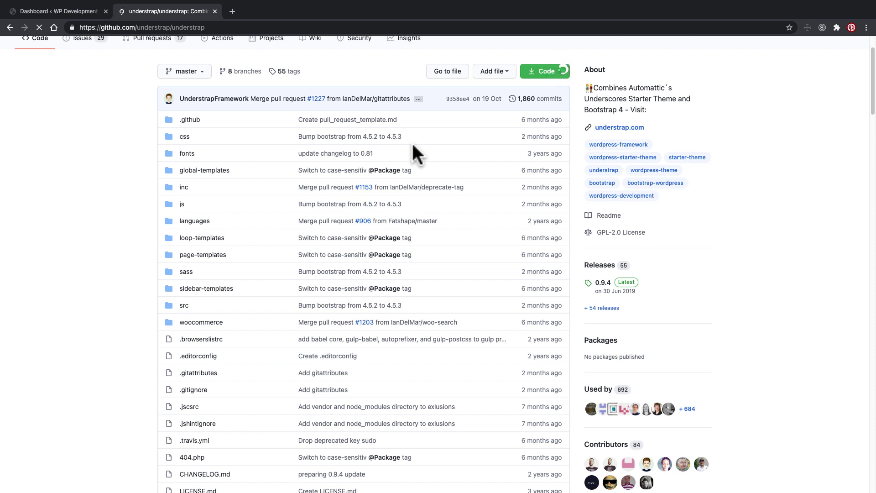
{"action": "left_click", "coordinate": [558, 71]}
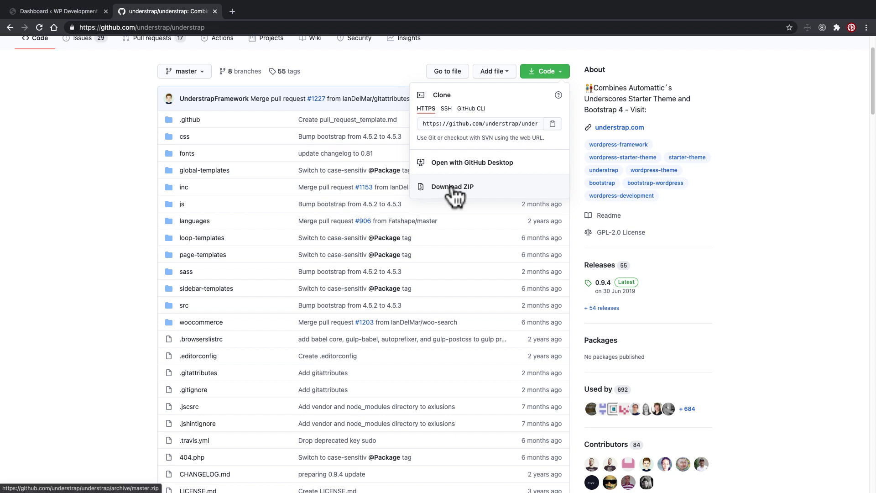
{"action": "left_click", "coordinate": [117, 188]}
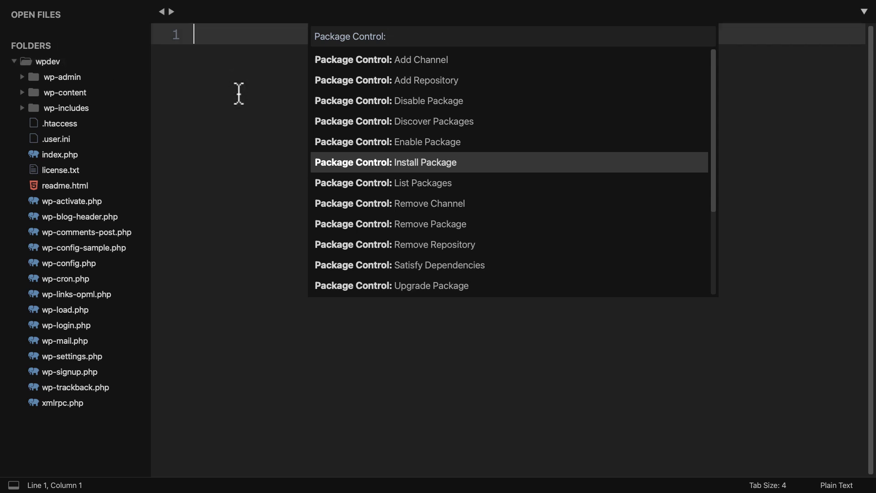
In Sublime Text, dismiss the Package Control list and expand wp-content and its themes folder to locate understrap
{"action": "key", "text": "Escape"}
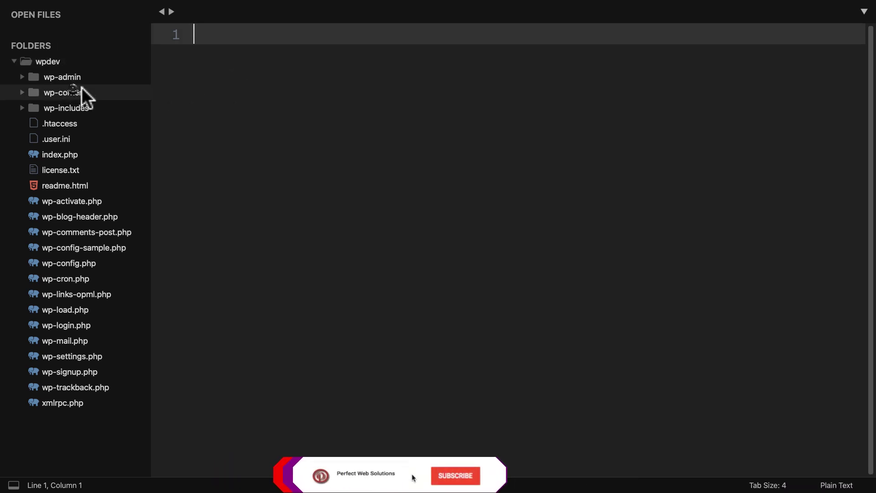
{"action": "left_click", "coordinate": [73, 91]}
{"action": "left_click", "coordinate": [76, 138]}
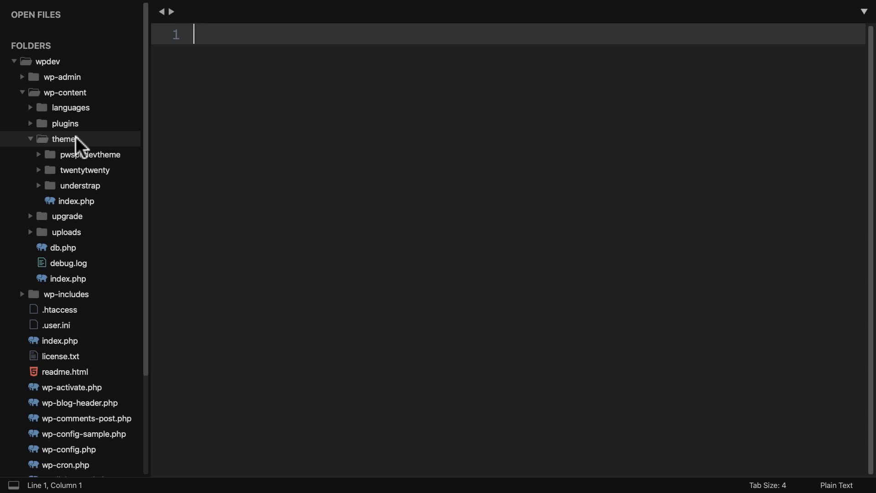
{"action": "left_click", "coordinate": [75, 184]}
{"action": "left_click", "coordinate": [73, 184]}
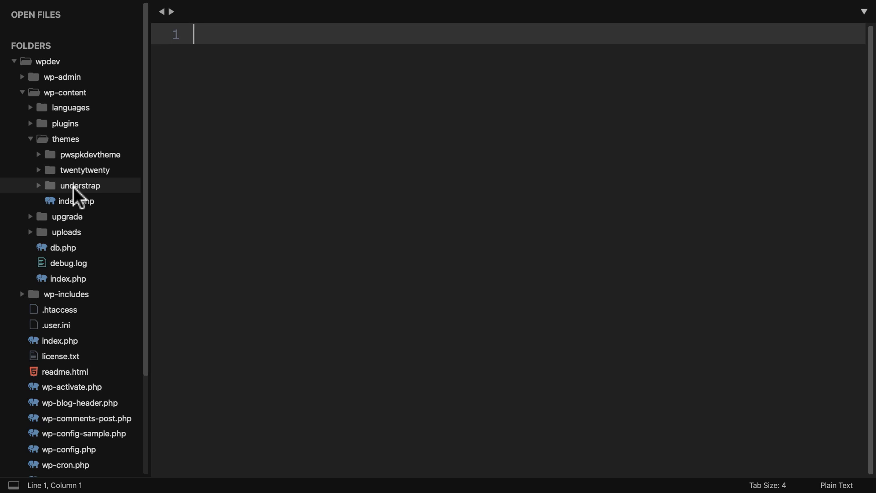
Return to the WordPress dashboard in Chrome, open the Themes page and activate the UnderStrap theme
{"action": "key", "text": "super+Tab"}
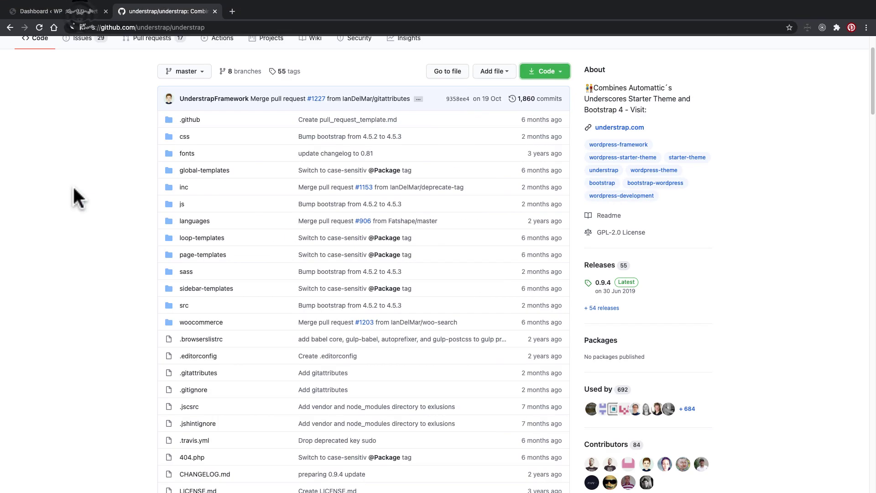
{"action": "left_click", "coordinate": [79, 14]}
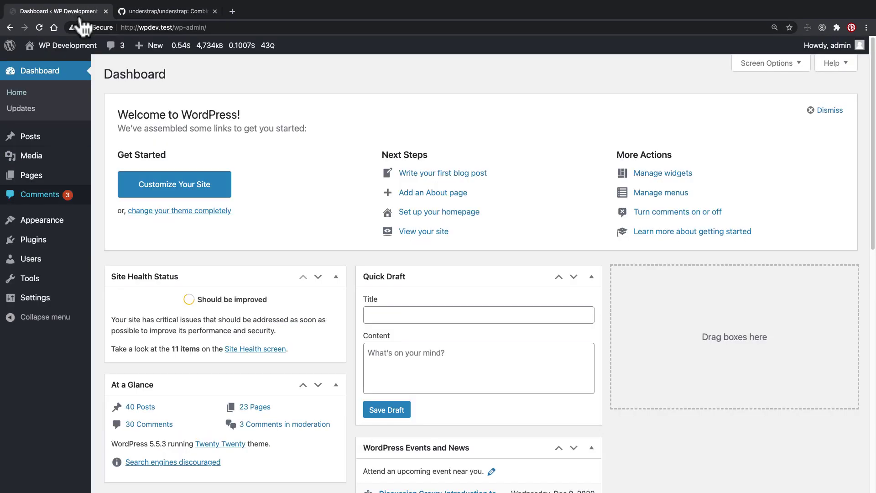
{"action": "left_click", "coordinate": [110, 223]}
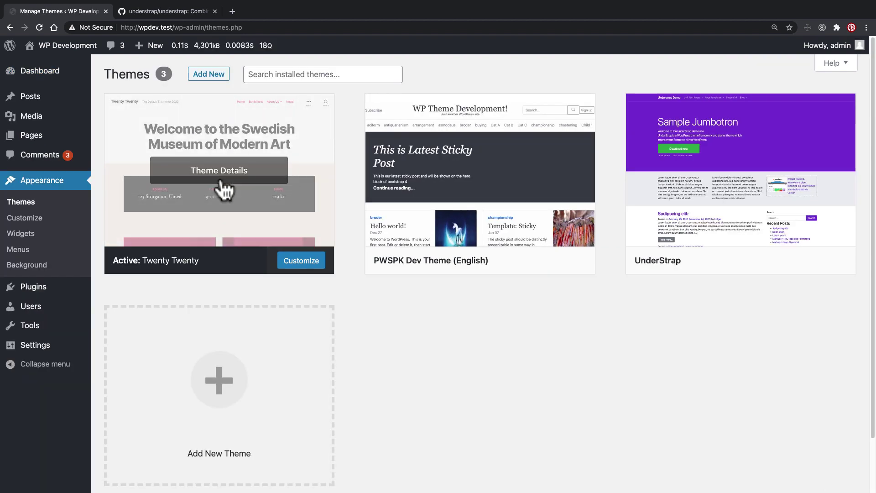
{"action": "mouse_move", "coordinate": [769, 263]}
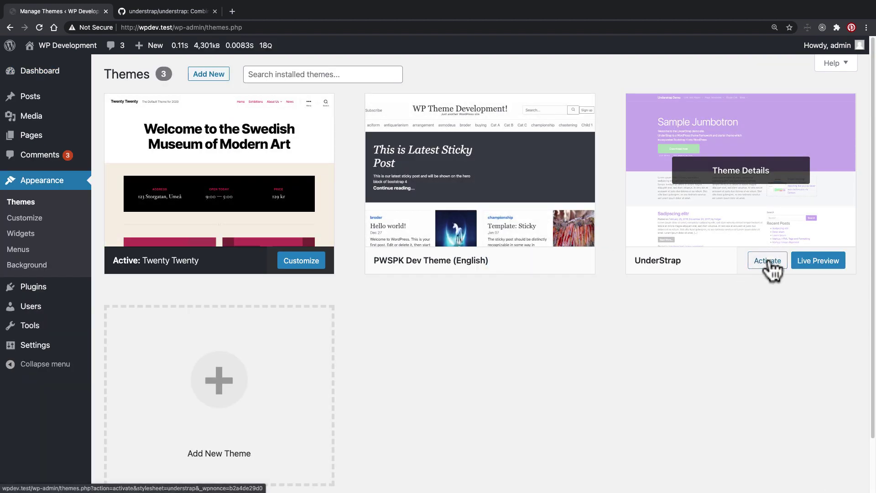
{"action": "left_click", "coordinate": [768, 263]}
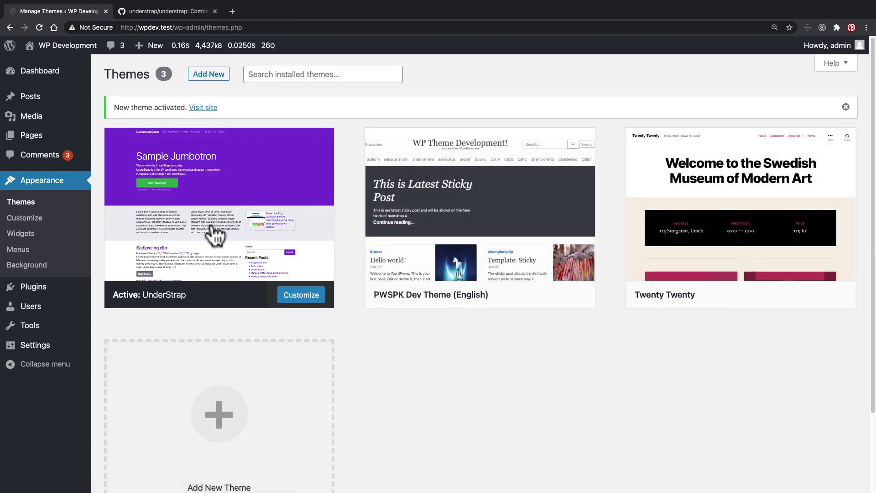
{"action": "mouse_move", "coordinate": [213, 229]}
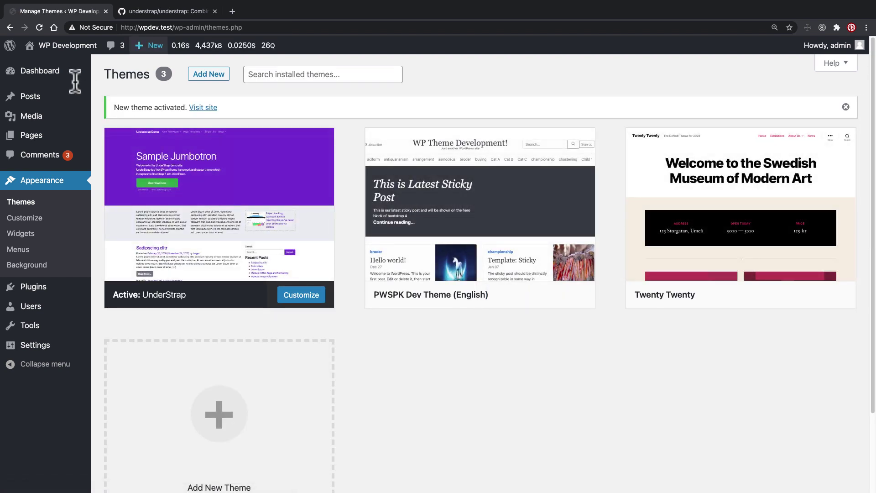
Visit the WP Development site in a new tab and examine the whole front page under the UnderStrap theme
{"action": "mouse_move", "coordinate": [50, 46]}
{"action": "left_click", "coordinate": [52, 65]}
{"action": "right_click", "coordinate": [52, 65]}
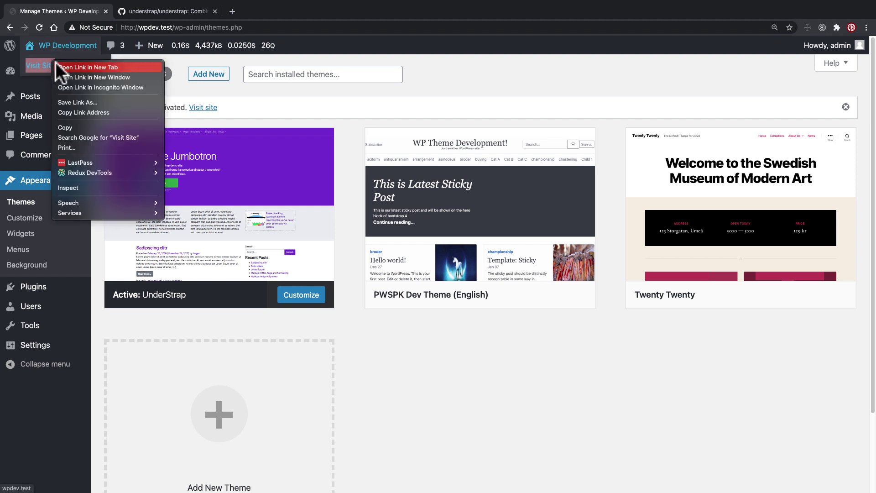
{"action": "left_click", "coordinate": [55, 62]}
{"action": "left_click", "coordinate": [149, 12]}
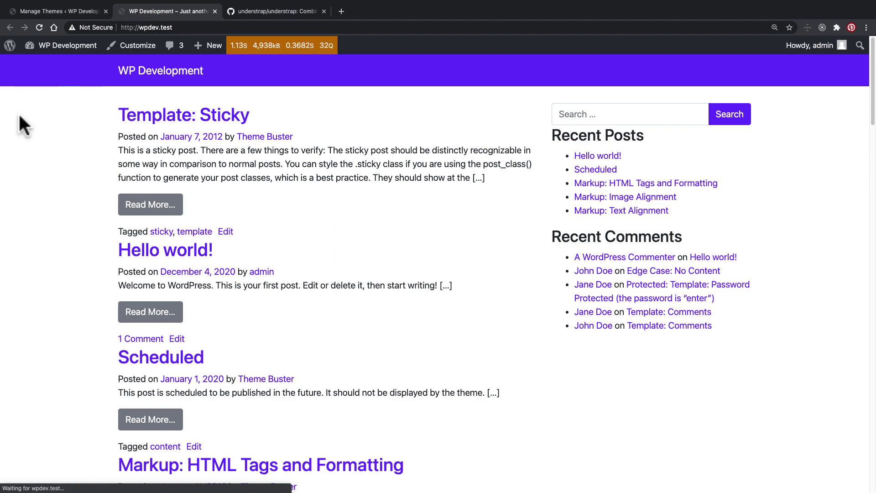
{"action": "scroll", "coordinate": [20, 123], "scroll_direction": "down", "scroll_amount": 10}
{"action": "scroll", "coordinate": [19, 116], "scroll_direction": "down", "scroll_amount": 15}
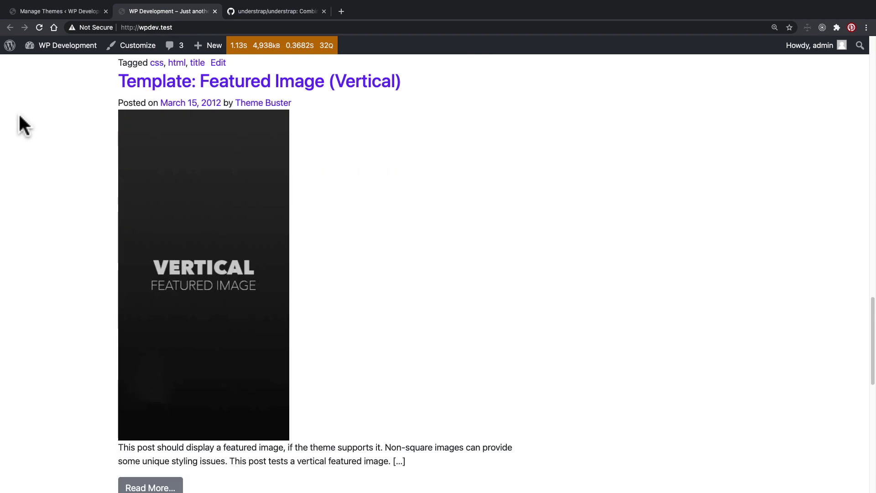
{"action": "scroll", "coordinate": [19, 117], "scroll_direction": "up", "scroll_amount": 4}
{"action": "scroll", "coordinate": [20, 118], "scroll_direction": "down", "scroll_amount": 4}
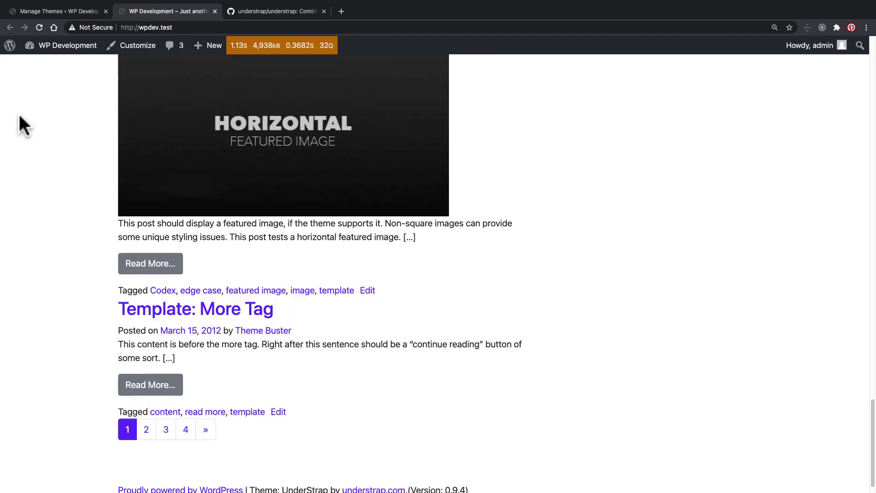
{"action": "scroll", "coordinate": [20, 117], "scroll_direction": "up", "scroll_amount": 10}
{"action": "scroll", "coordinate": [19, 118], "scroll_direction": "up", "scroll_amount": 15}
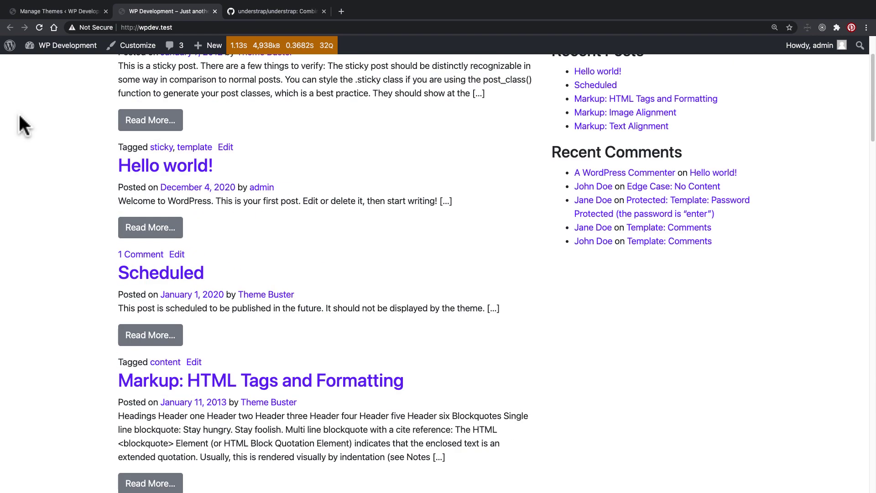
{"action": "scroll", "coordinate": [19, 117], "scroll_direction": "up", "scroll_amount": 3}
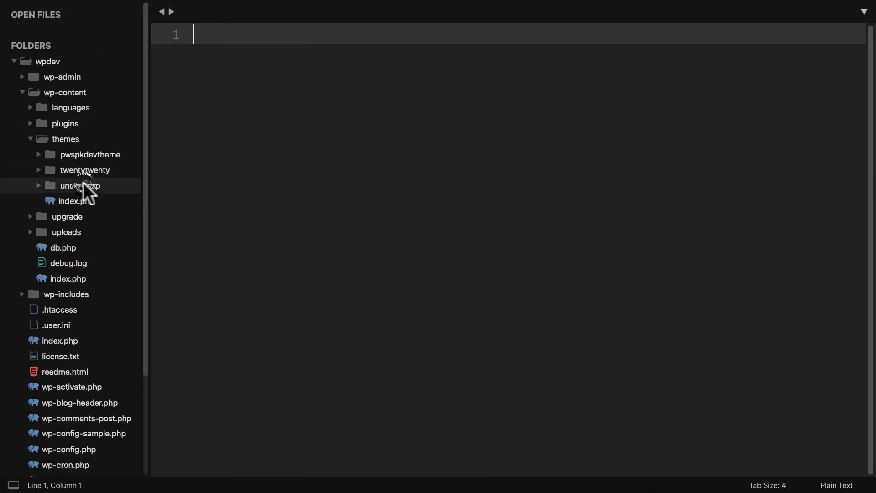
In Sublime Text, expand the understrap theme folder and look through its subfolders and template files
{"action": "left_click", "coordinate": [84, 185]}
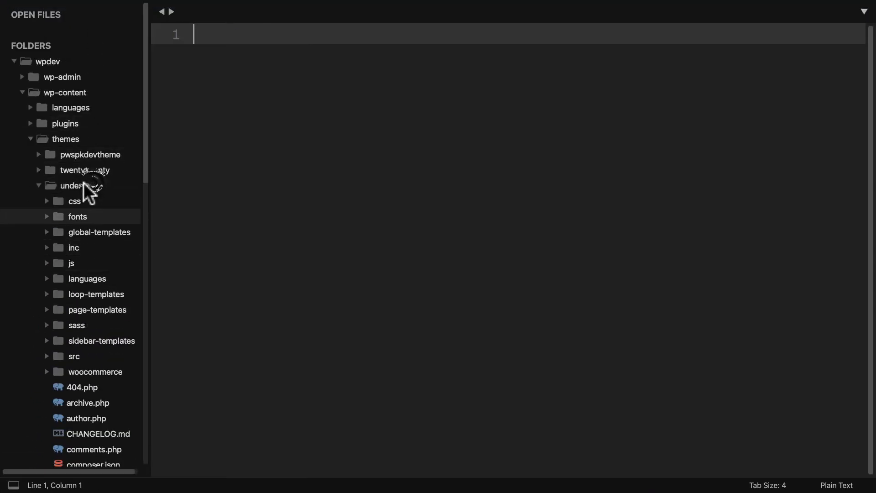
{"action": "left_click", "coordinate": [92, 184]}
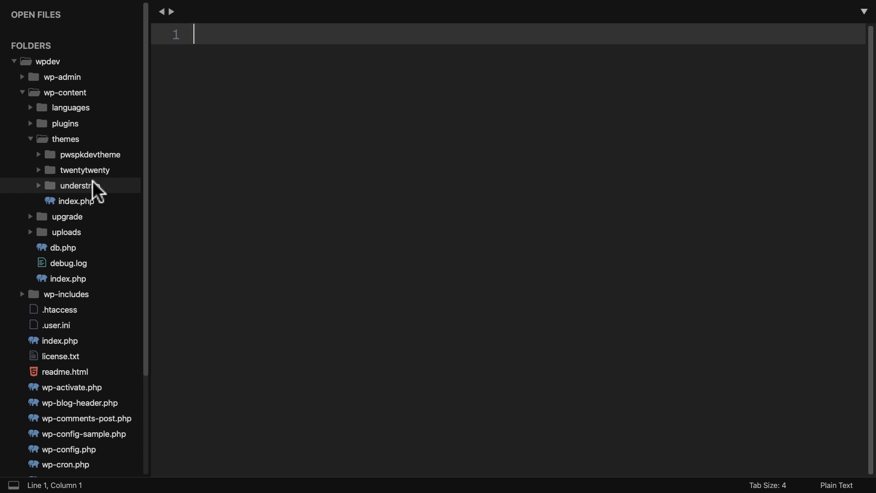
{"action": "left_click", "coordinate": [93, 182]}
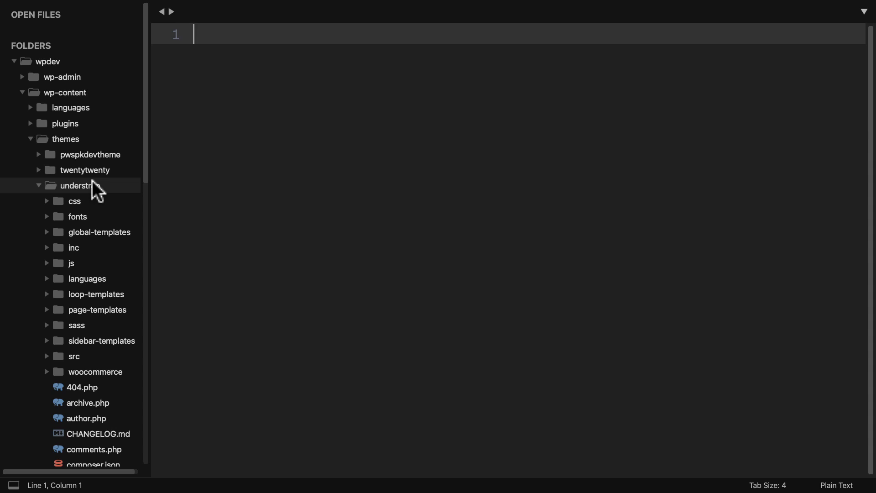
{"action": "left_click", "coordinate": [92, 182]}
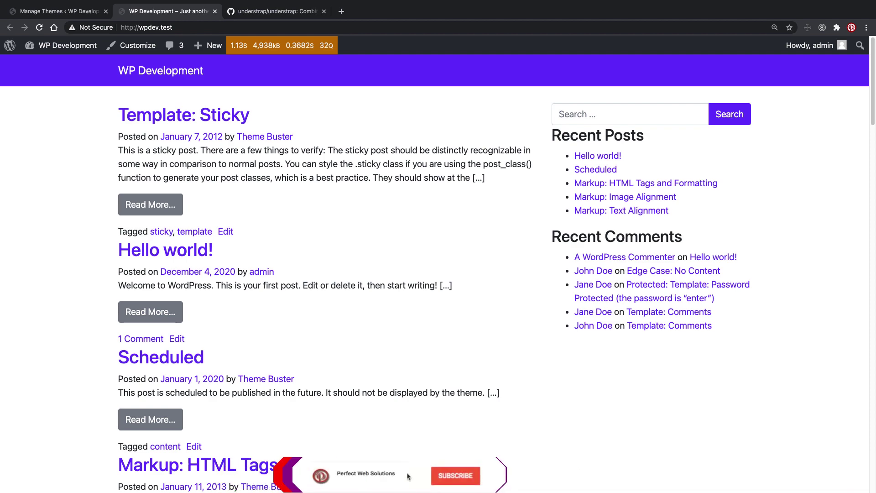
{"action": "key", "text": "ctrl+Left"}
{"action": "left_click", "coordinate": [94, 187]}
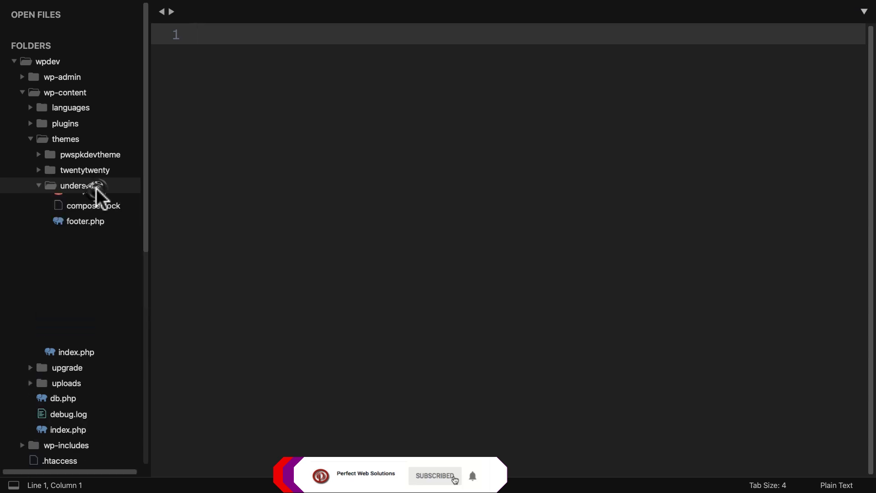
{"action": "scroll", "coordinate": [97, 230], "scroll_direction": "down", "scroll_amount": 5}
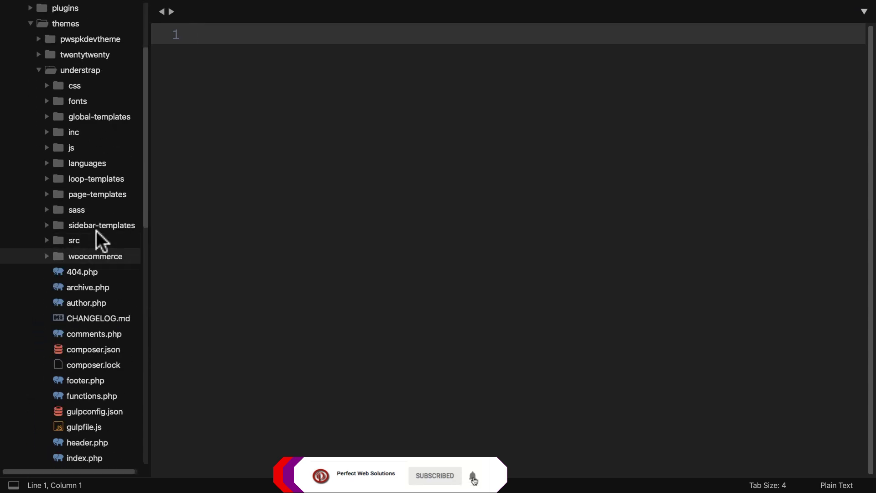
Expand understrap's woocommerce folder, look into its cart, checkout and global subfolders, and collapse it again
{"action": "left_click", "coordinate": [92, 256]}
{"action": "scroll", "coordinate": [92, 260], "scroll_direction": "down", "scroll_amount": 2}
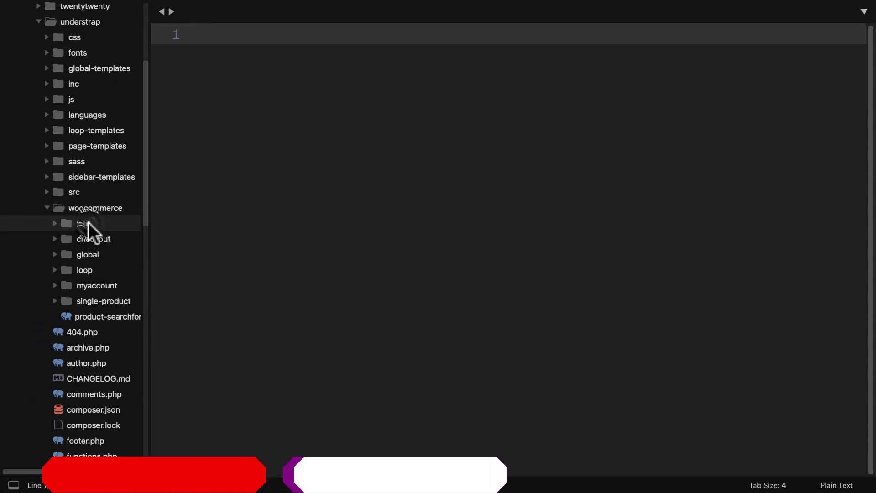
{"action": "left_click", "coordinate": [89, 223]}
{"action": "left_click", "coordinate": [88, 223]}
{"action": "left_click", "coordinate": [92, 240]}
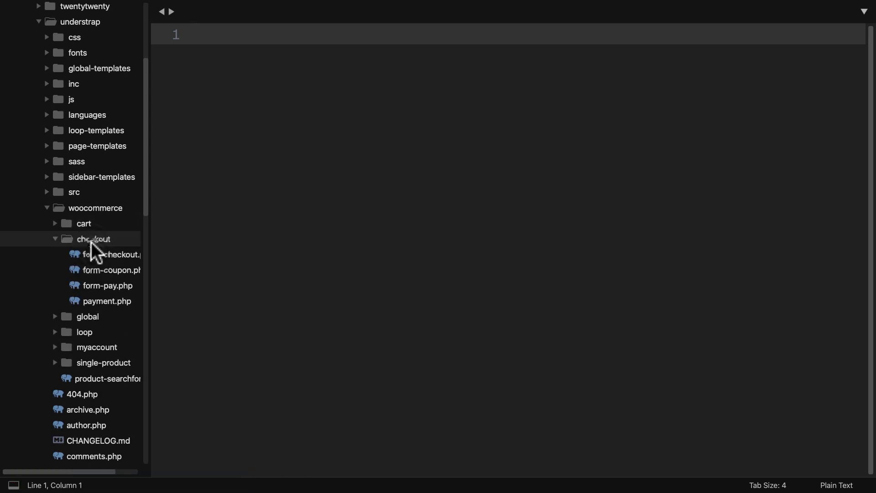
{"action": "left_click", "coordinate": [91, 241]}
{"action": "left_click", "coordinate": [92, 255]}
{"action": "left_click", "coordinate": [93, 256]}
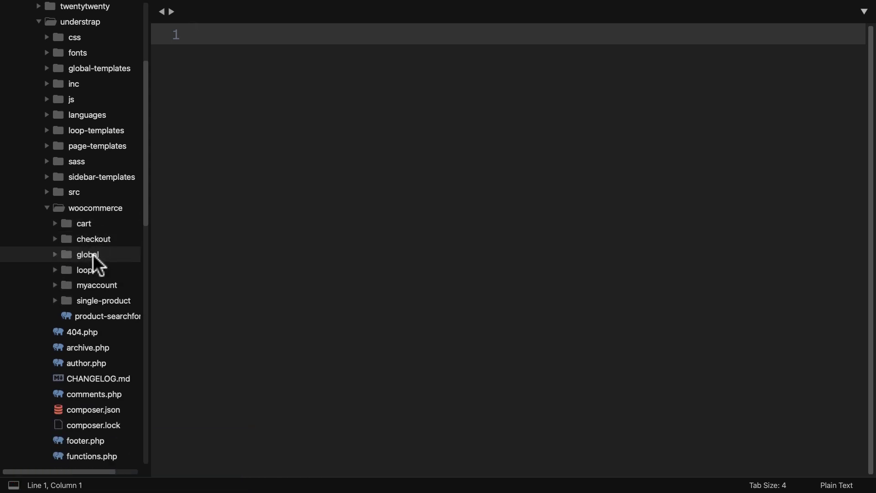
{"action": "left_click", "coordinate": [94, 208]}
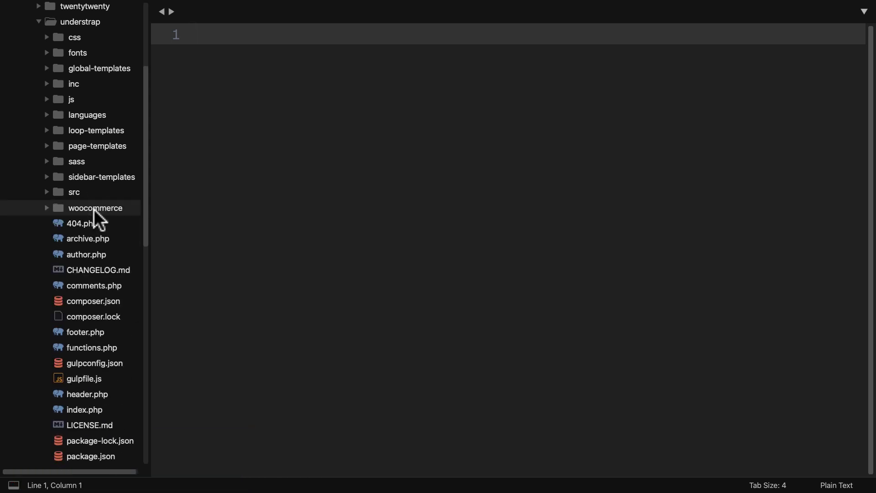